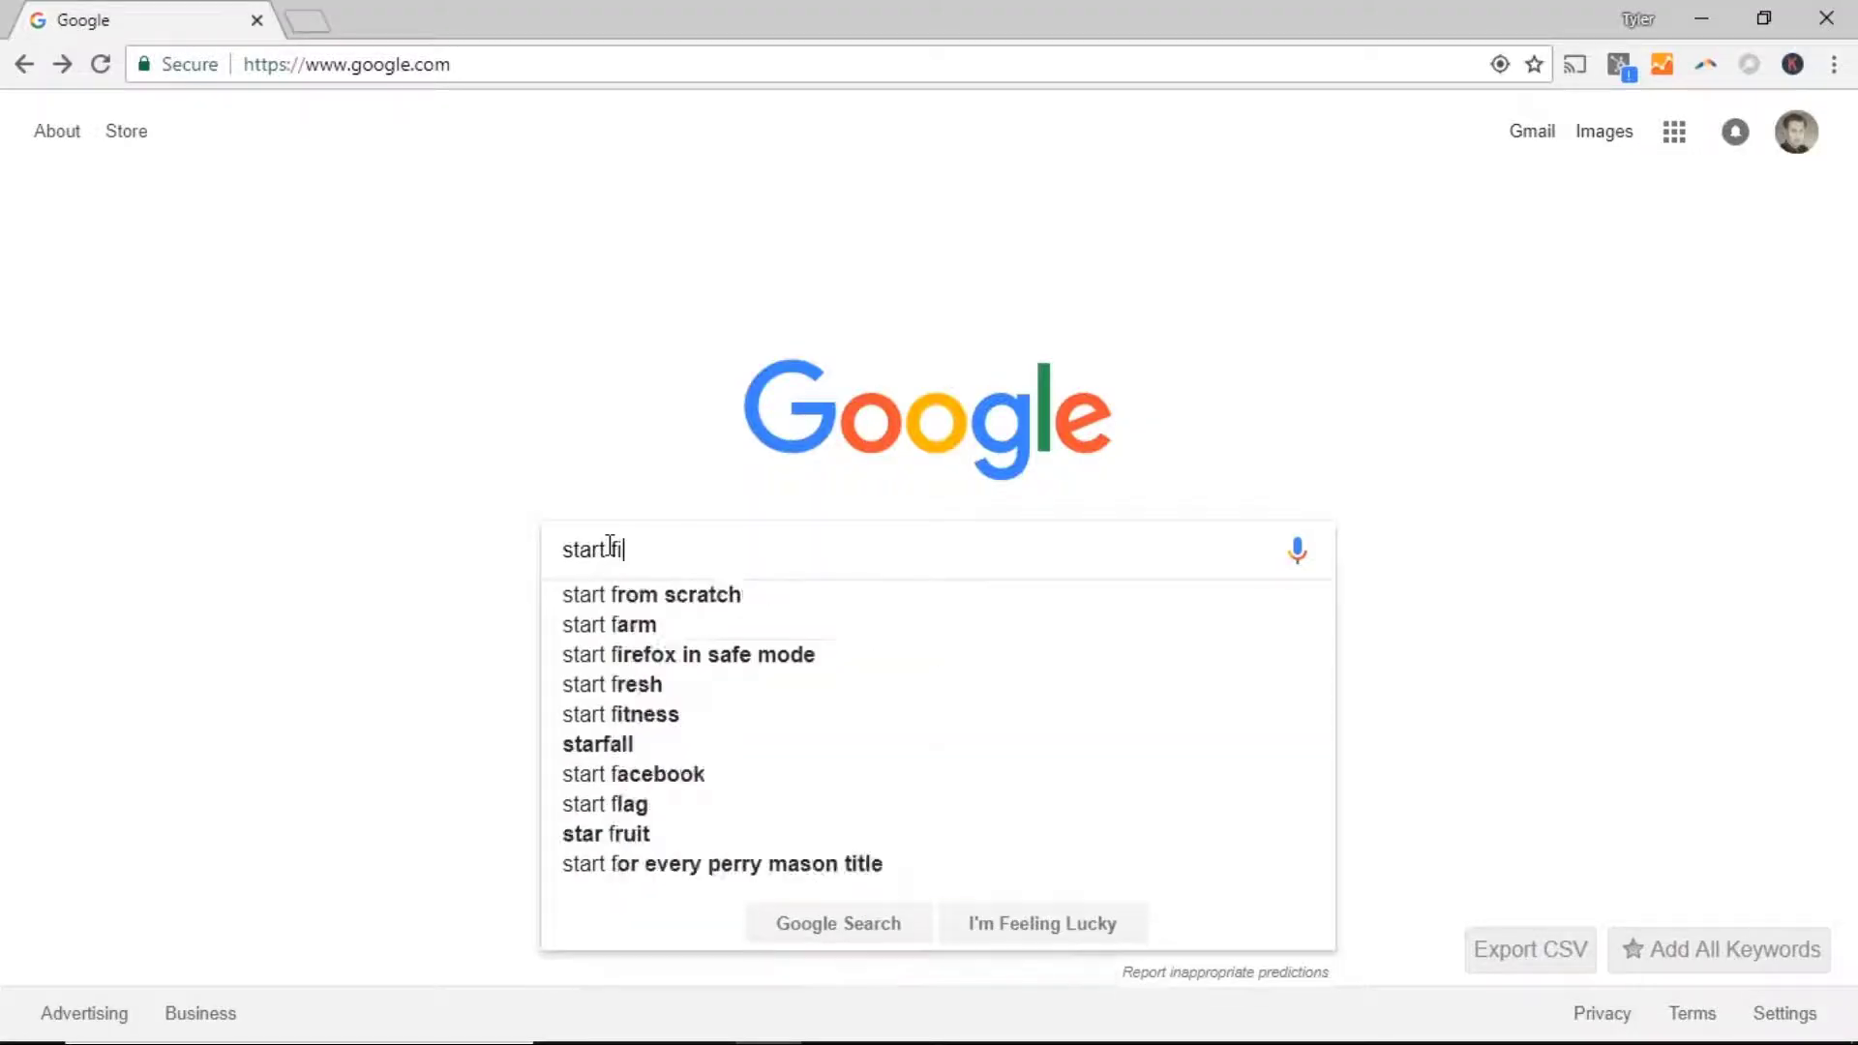
type("re with w")
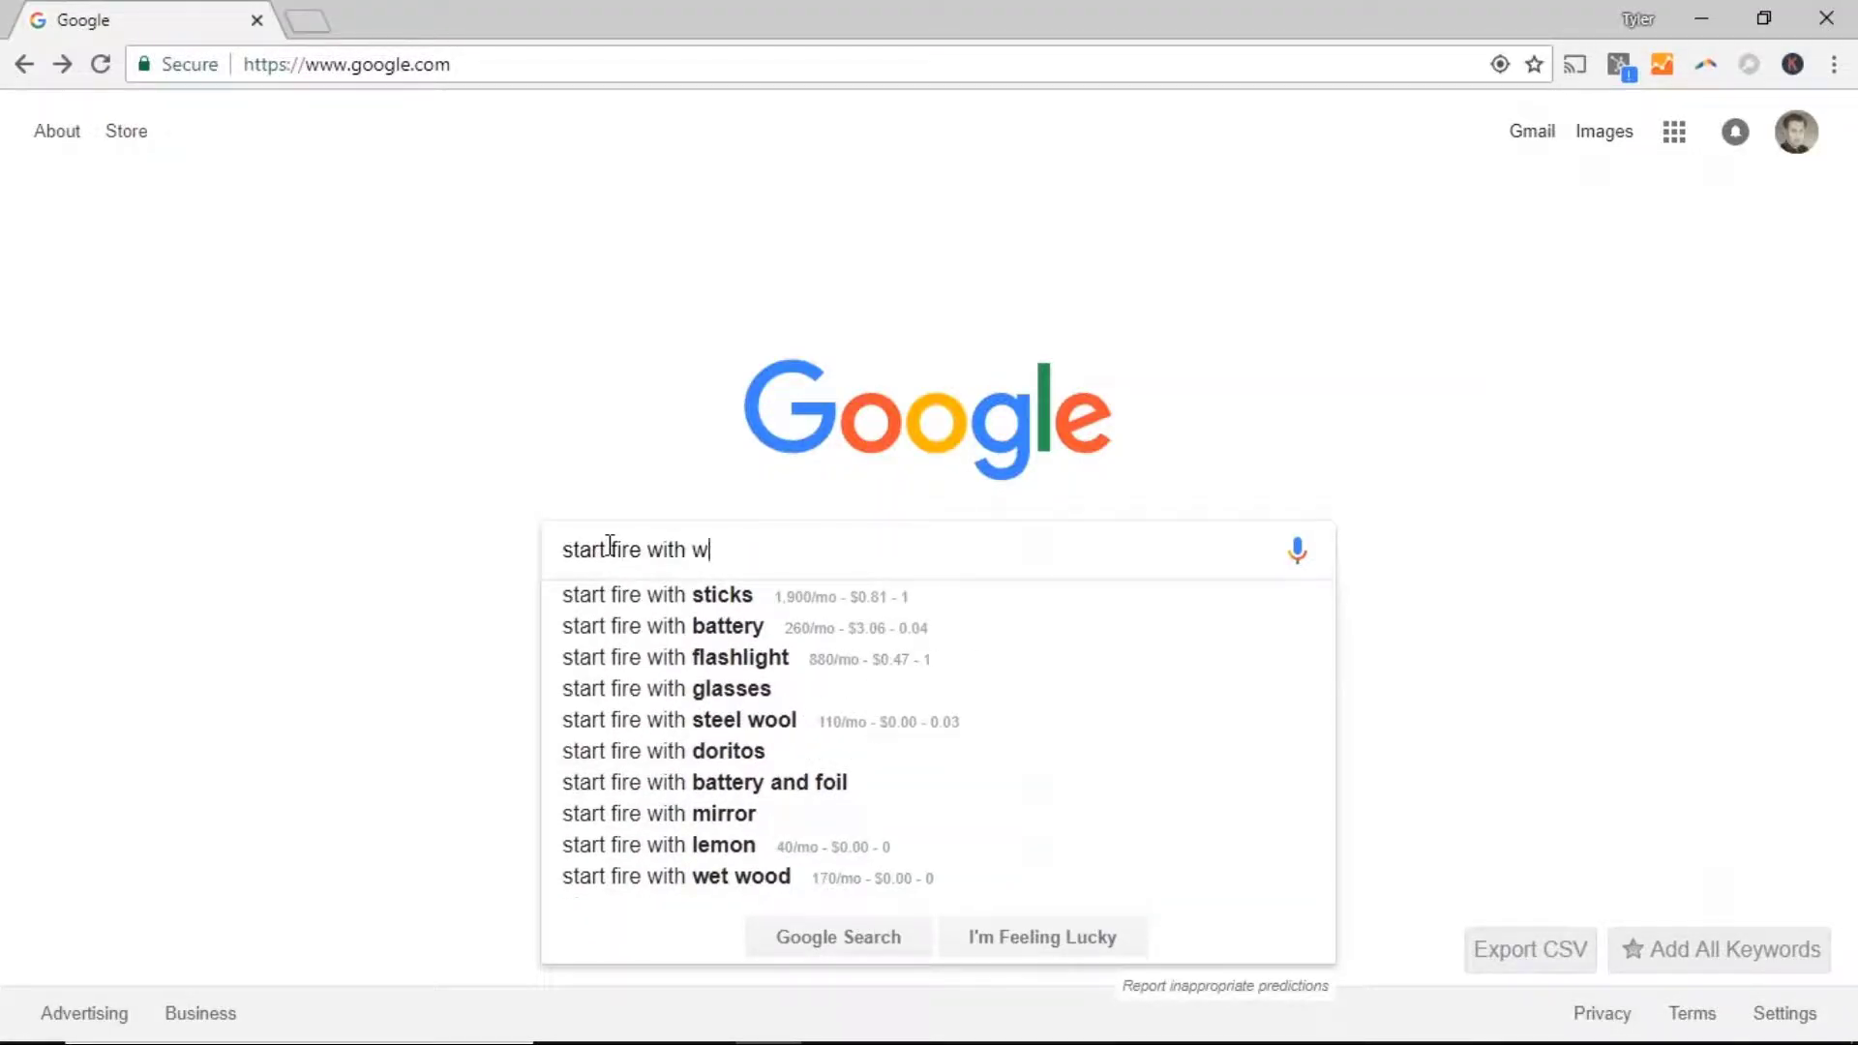
type("ater")
Pick the suggestion 'start fire with water bottle' and run that Google search.
key("Down")
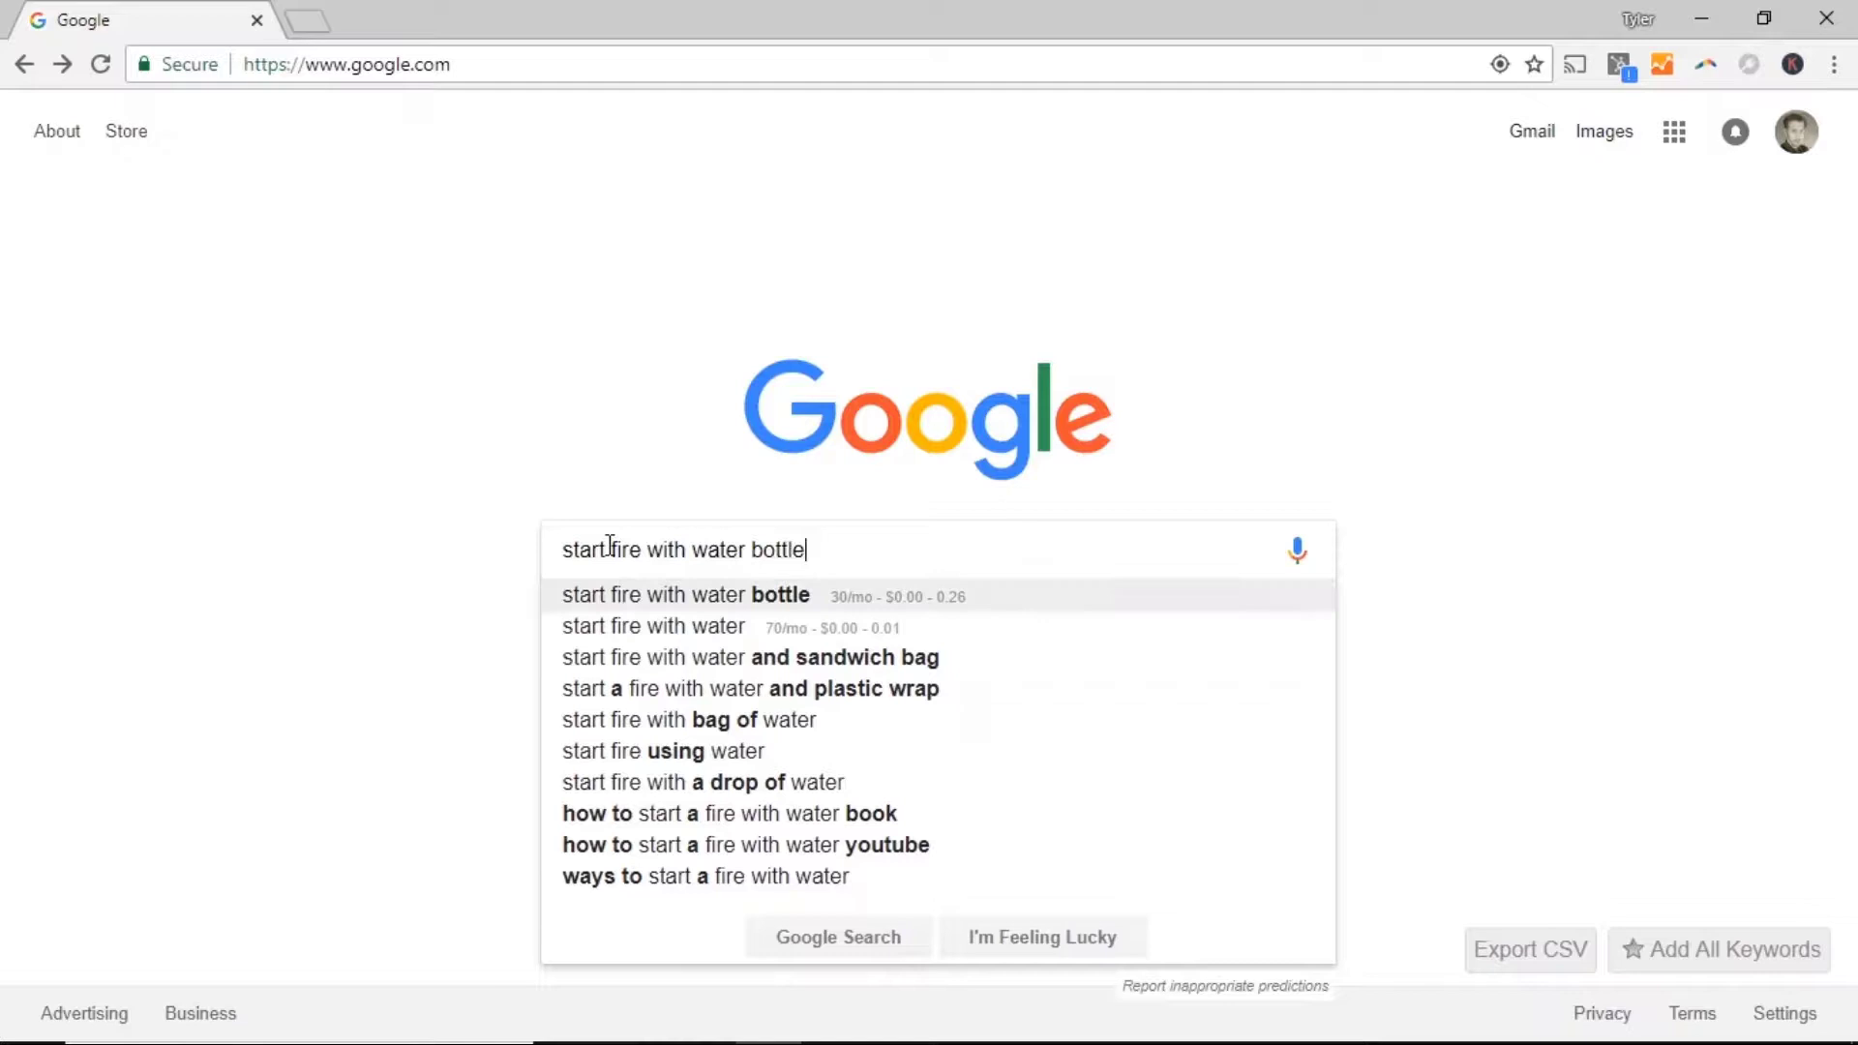
key("Return")
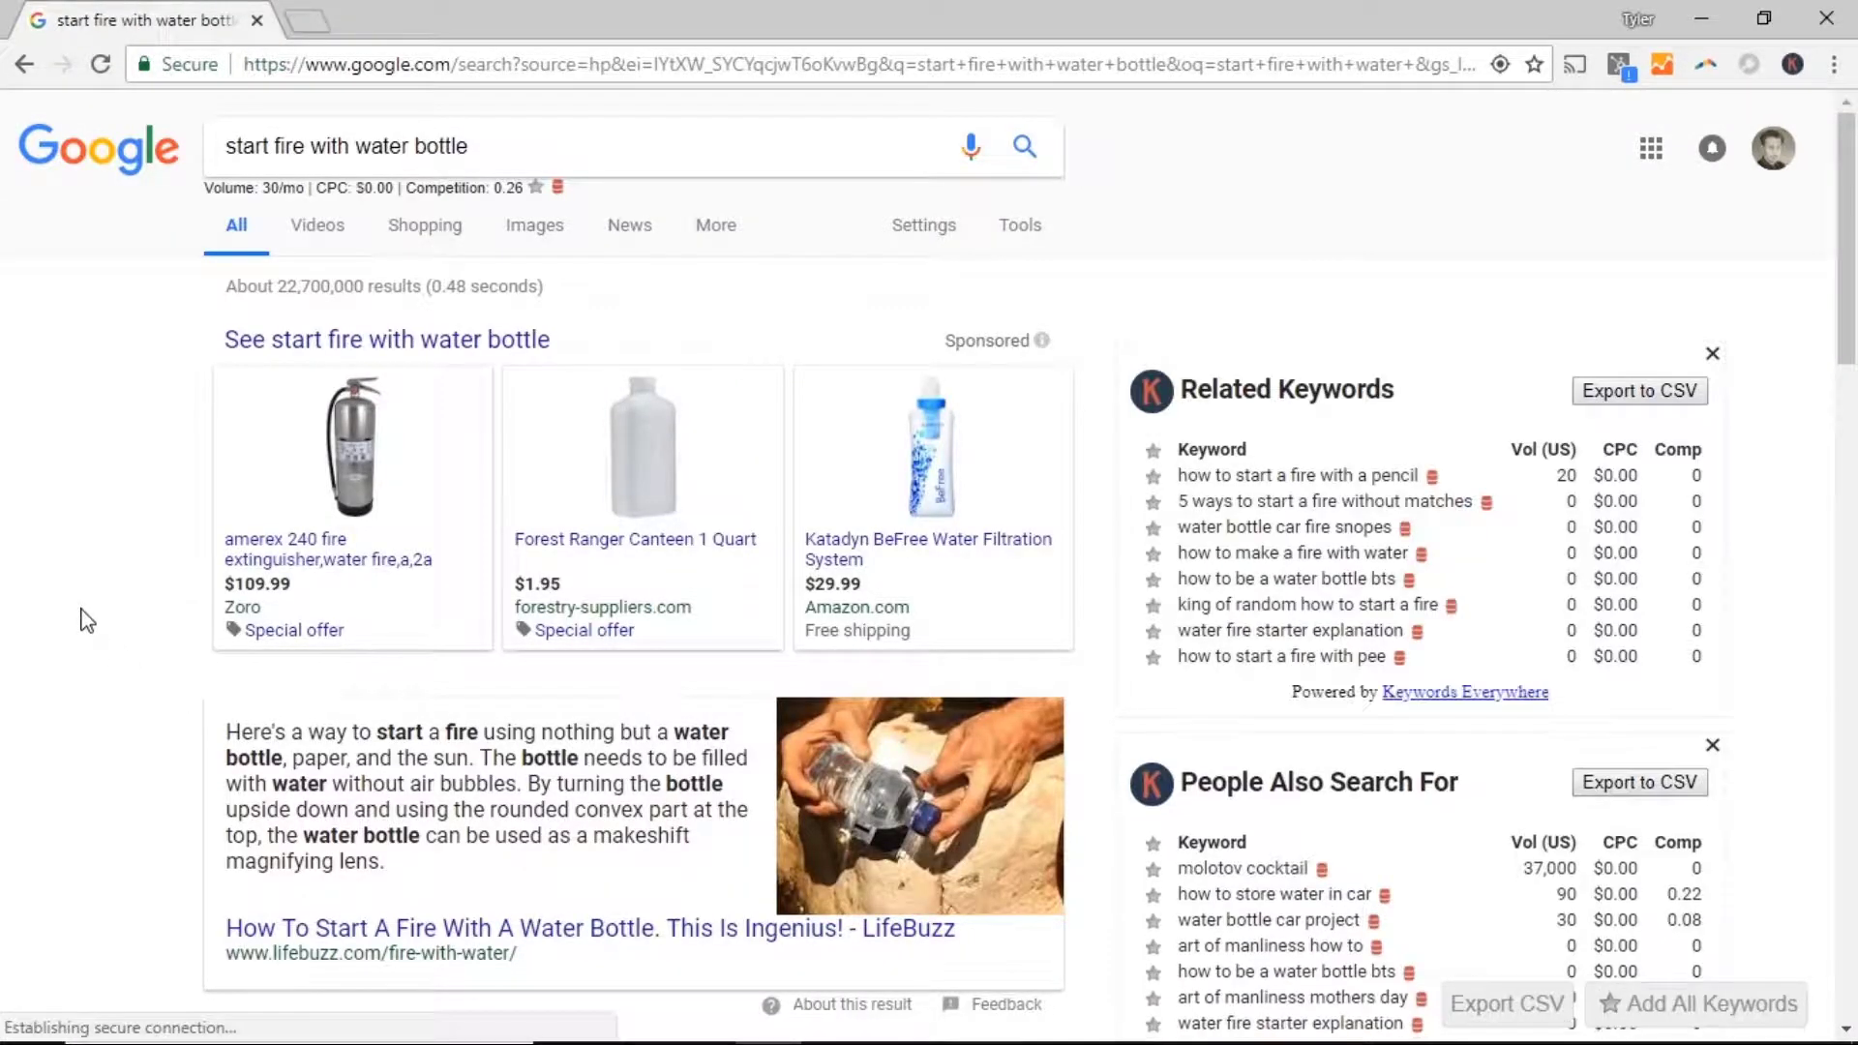
scroll(82, 620, "down", 1)
scroll(83, 620, "down", 1)
scroll(83, 621, "down", 1)
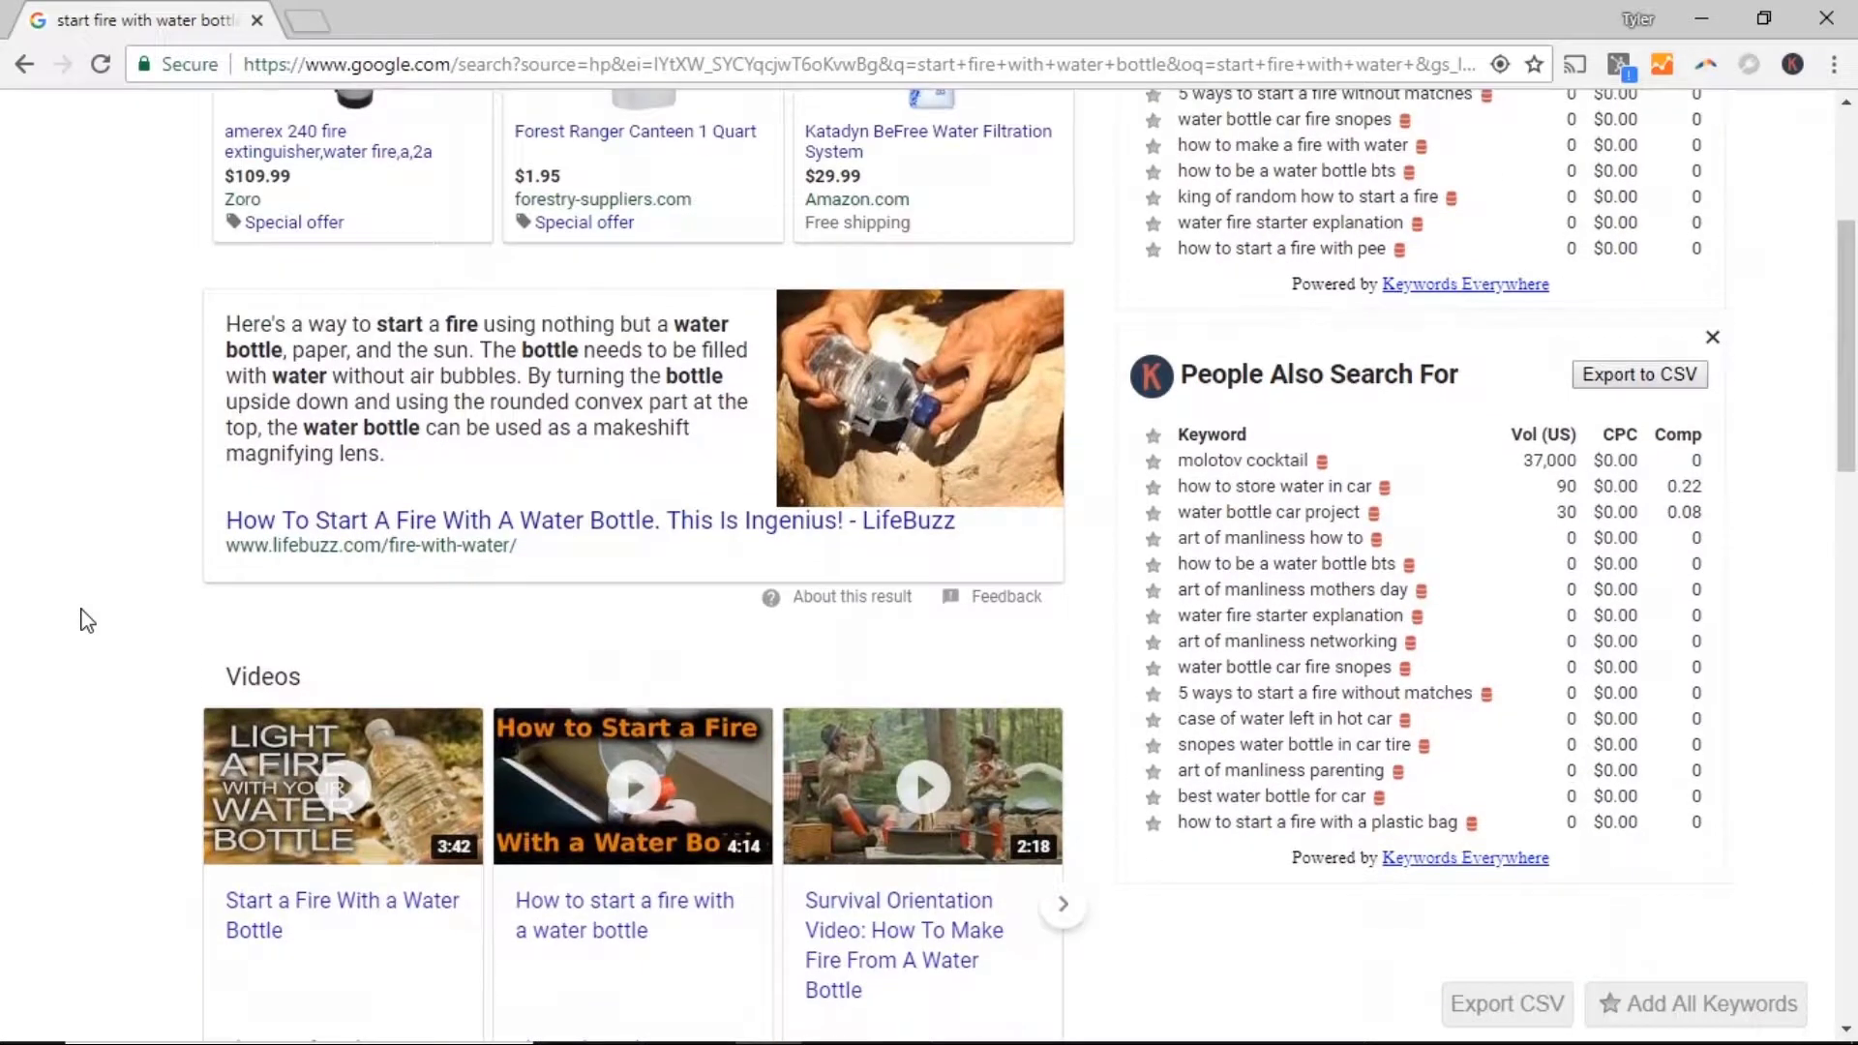
scroll(83, 621, "down", 1)
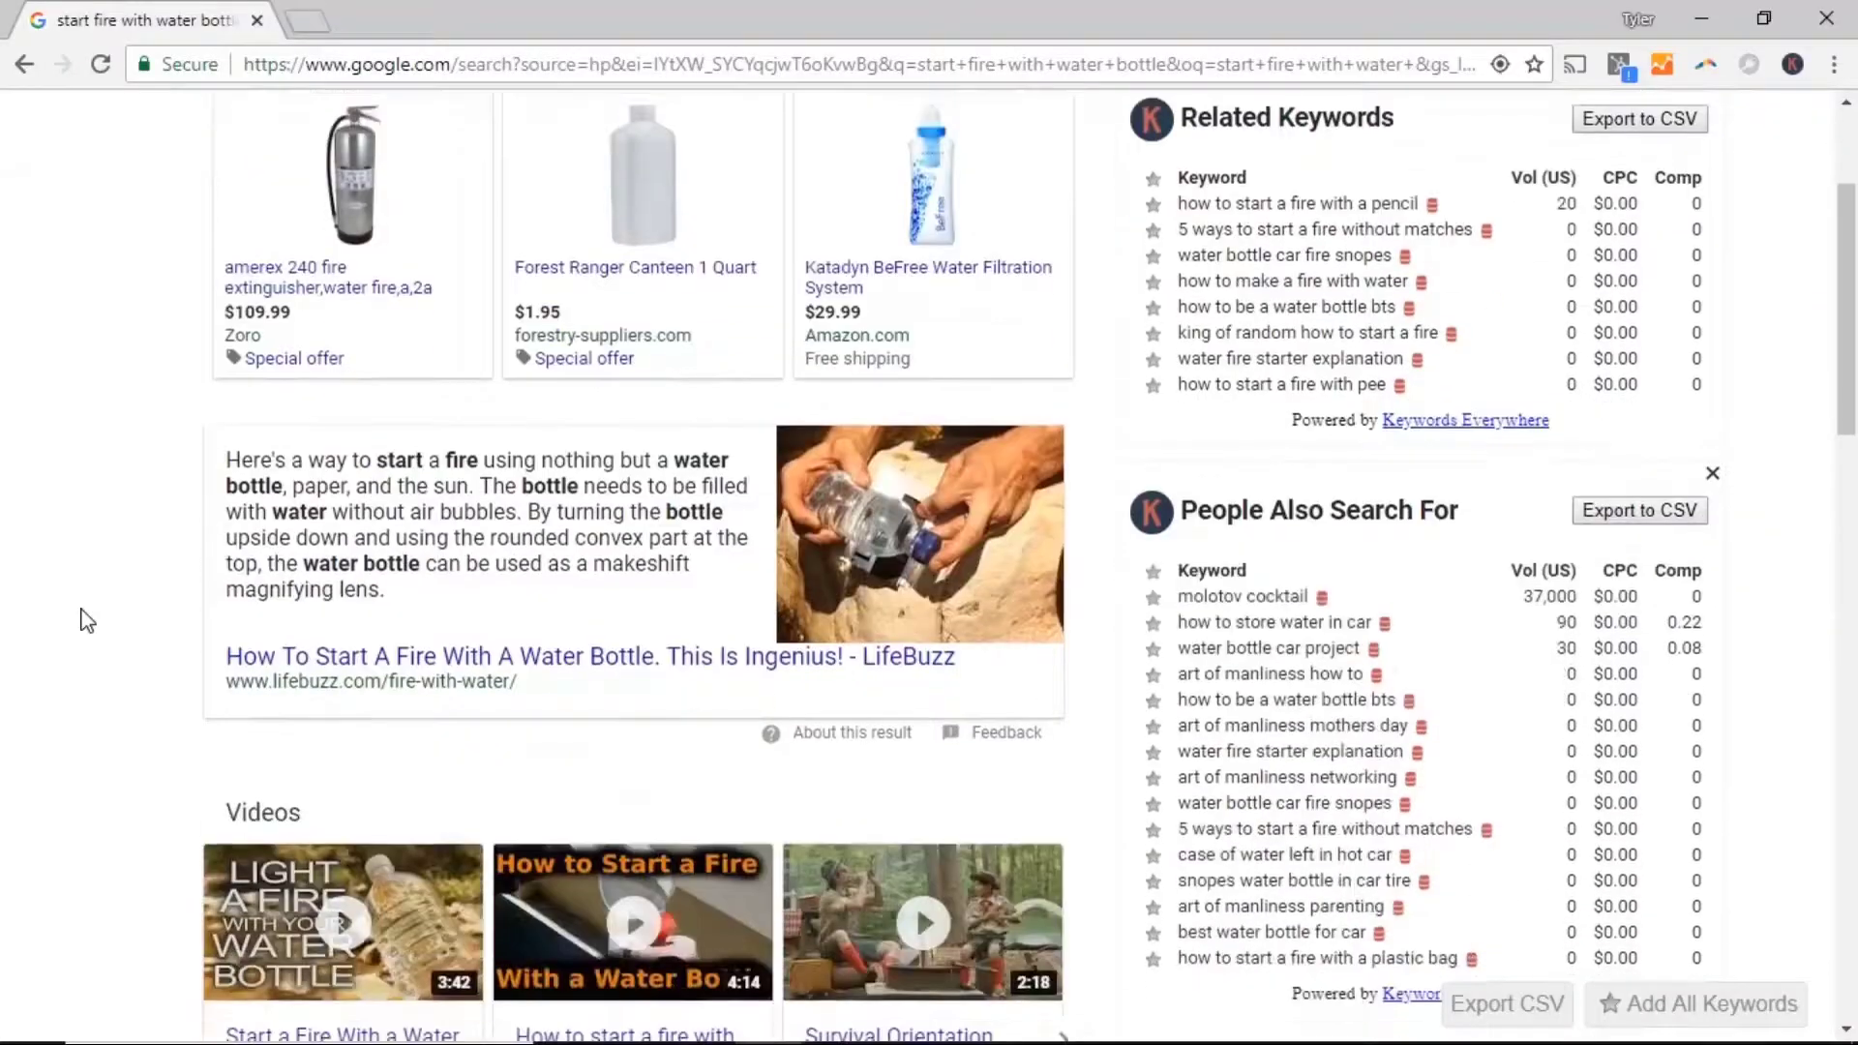
scroll(81, 621, "down", 1)
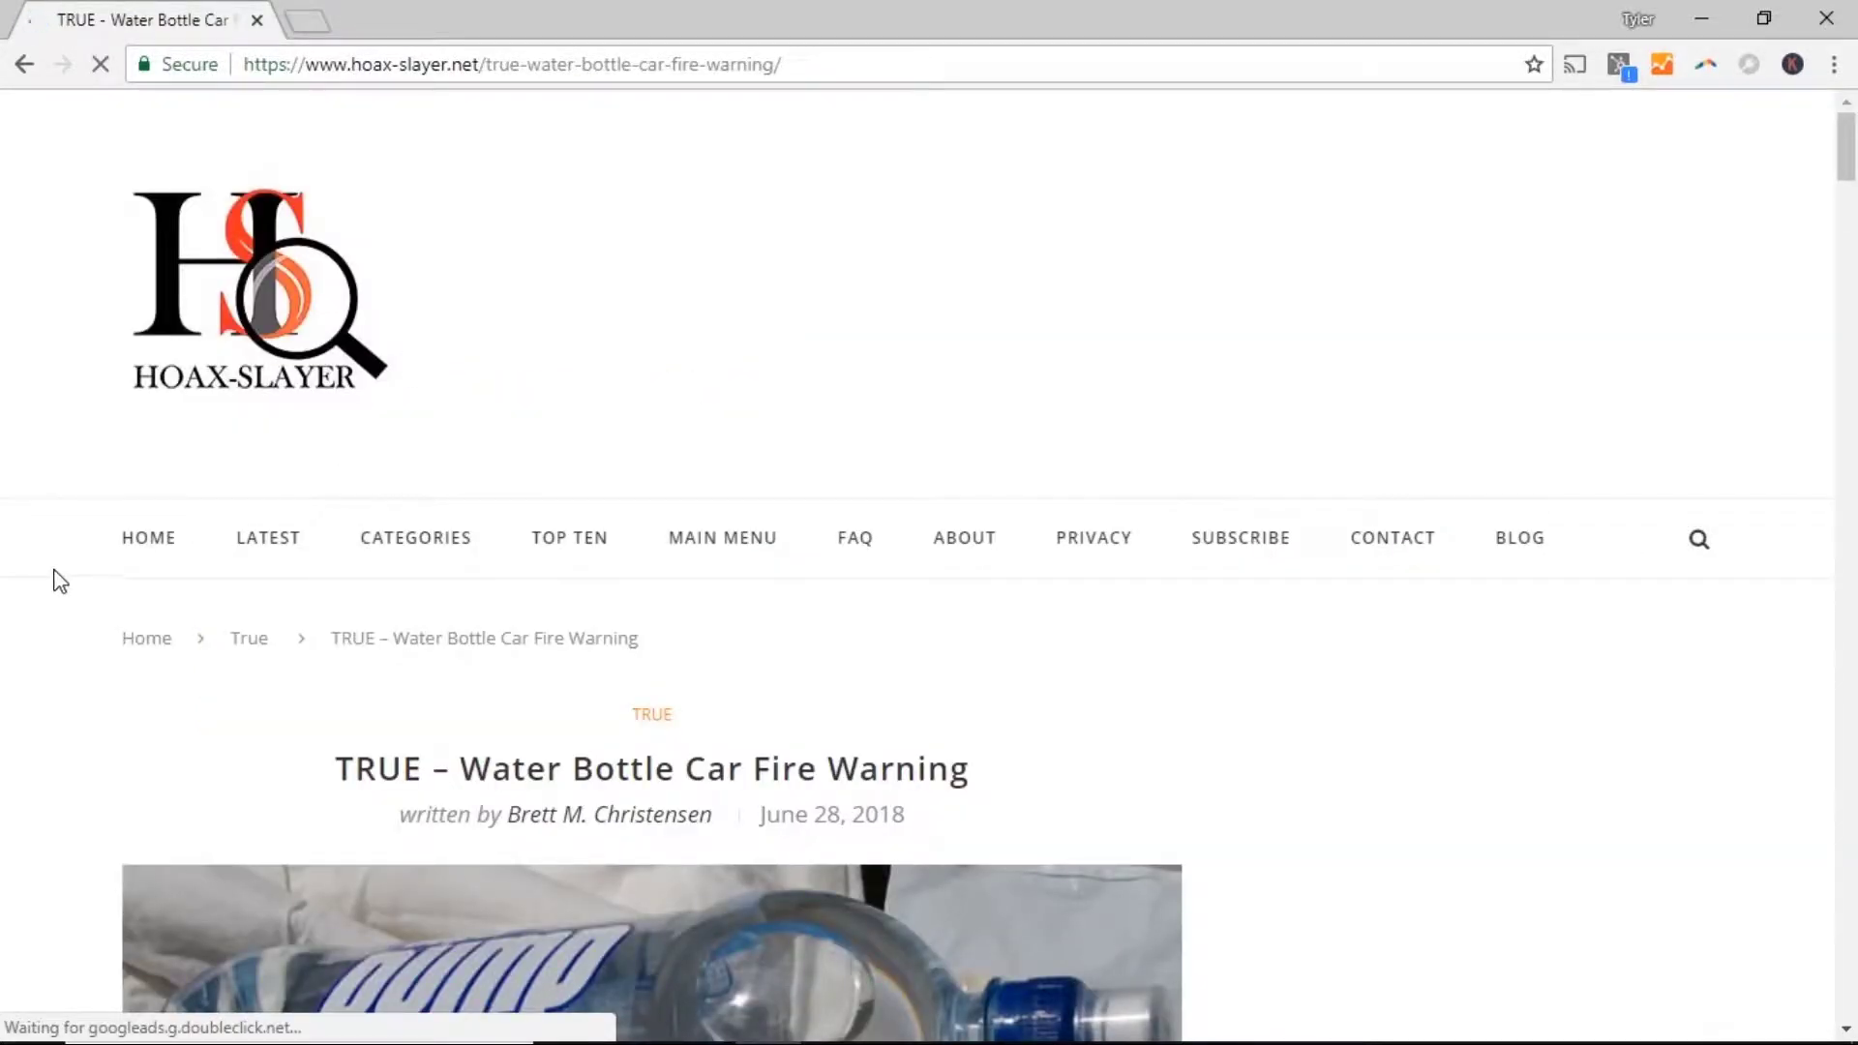
scroll(61, 580, "down", 2)
scroll(61, 581, "down", 3)
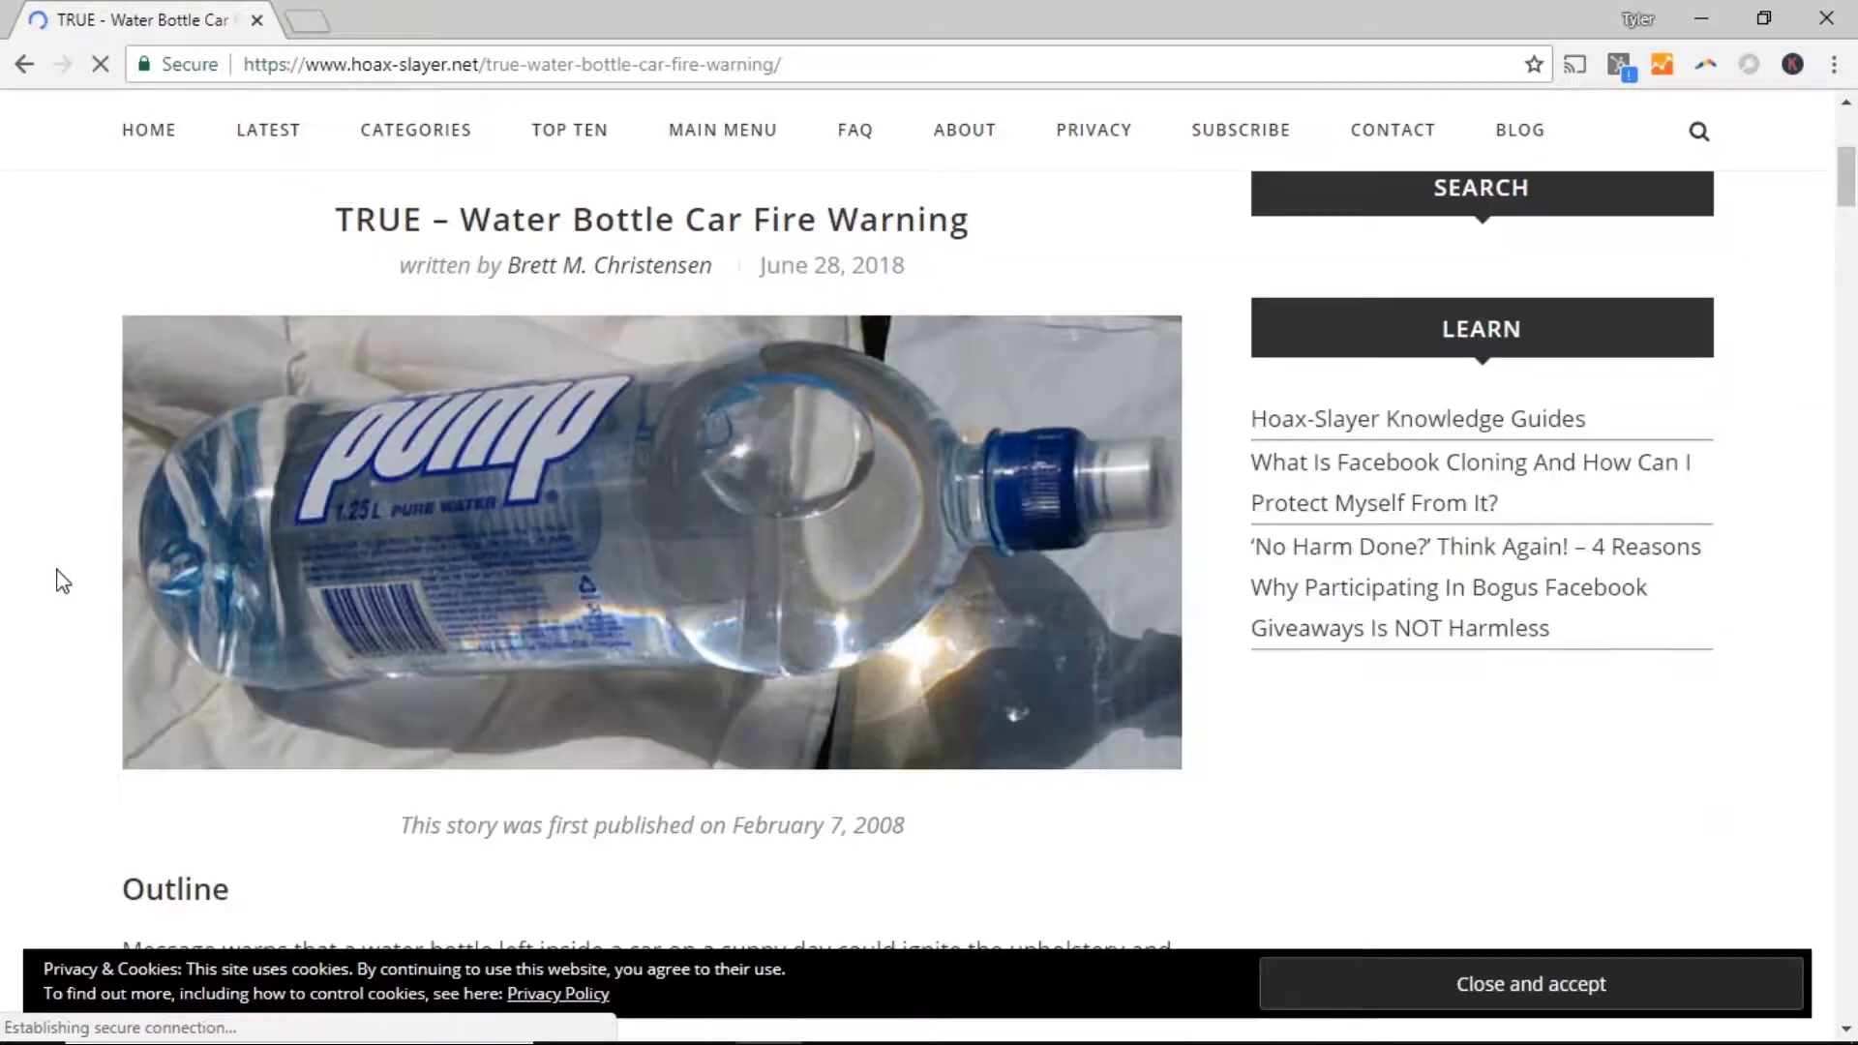
scroll(61, 581, "down", 1)
scroll(62, 580, "down", 2)
scroll(61, 581, "down", 1)
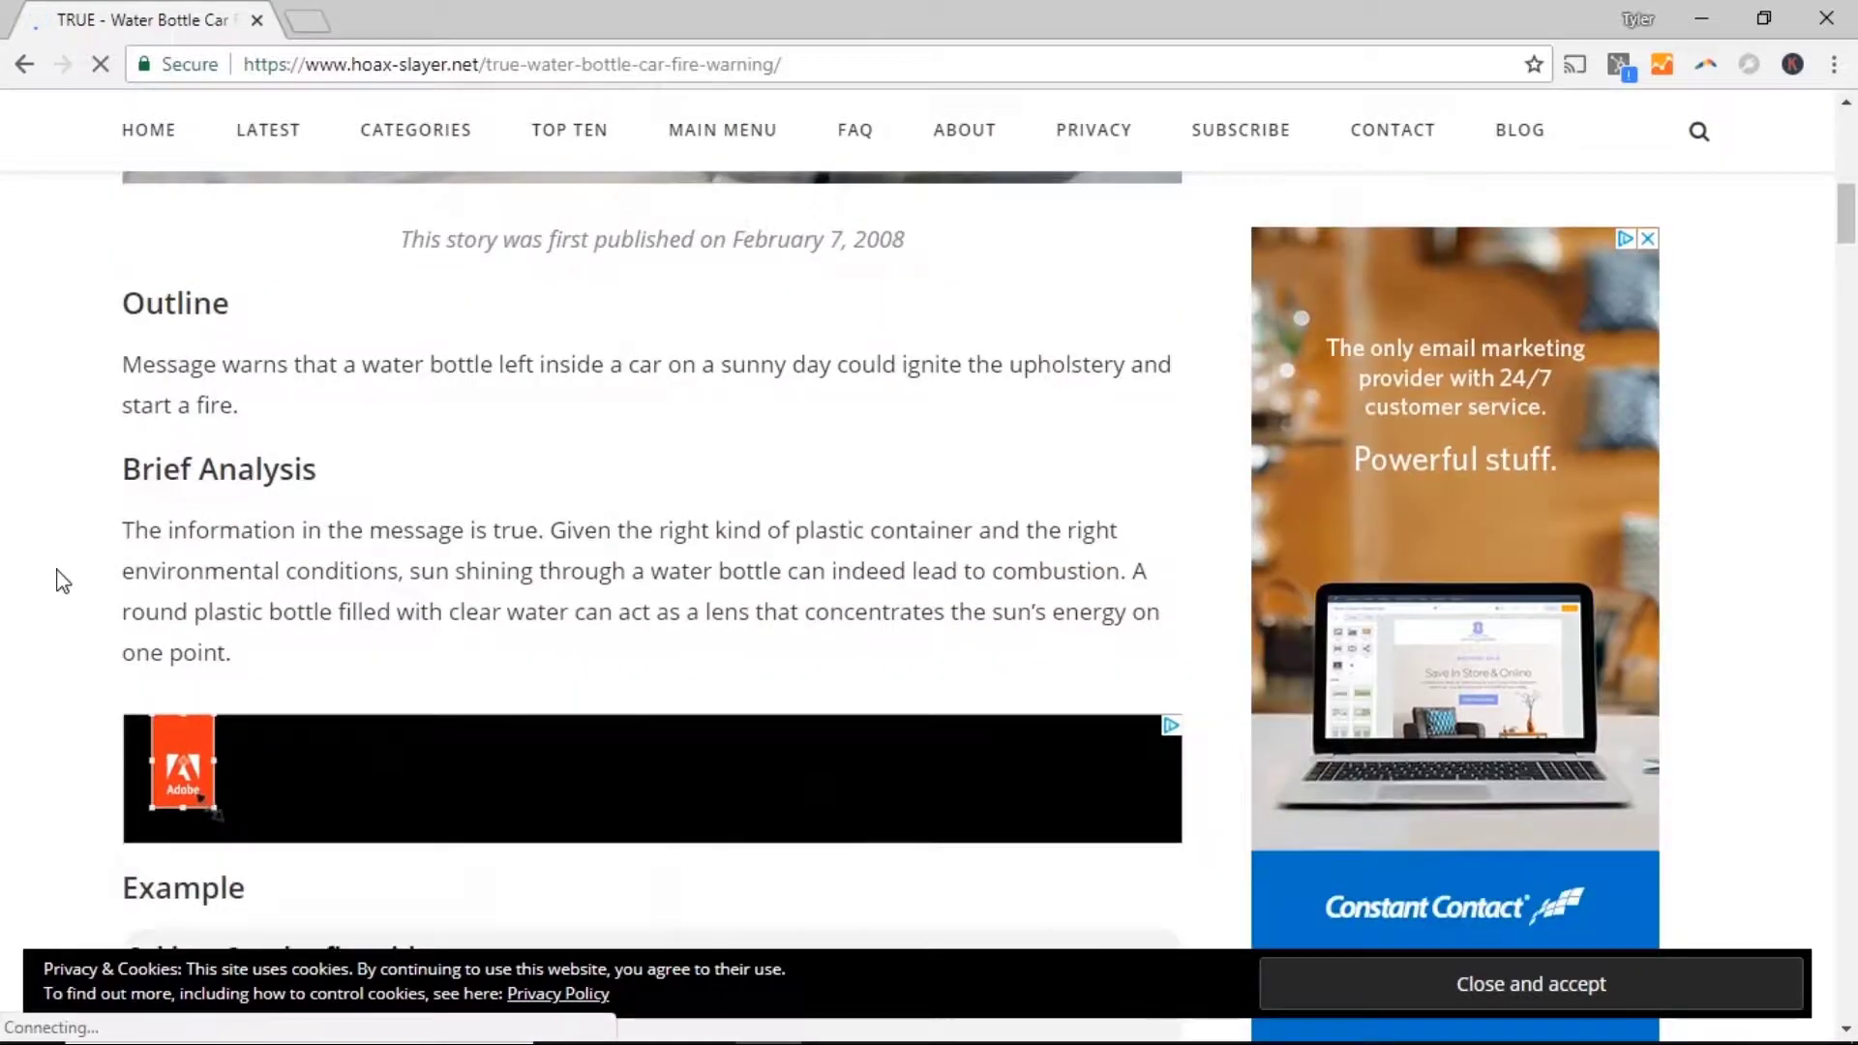